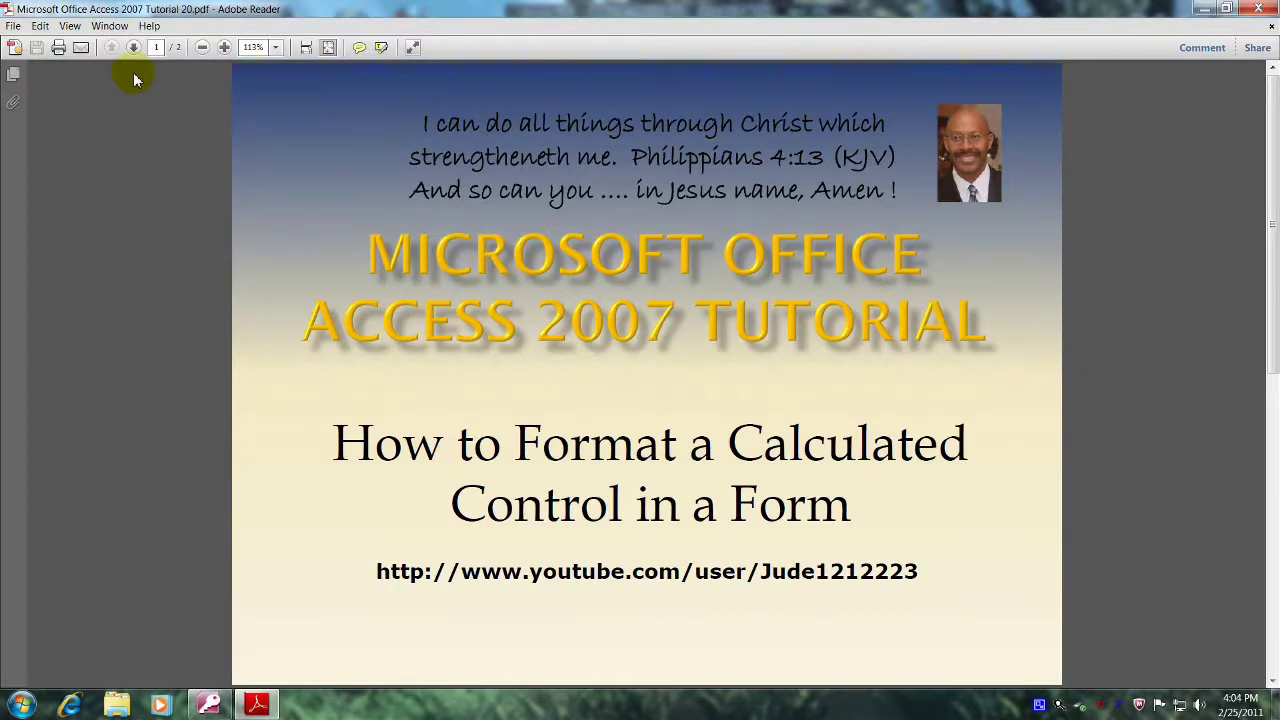
# Step: Move past the tutorial's objectives page in Adobe Reader
pyautogui.click(133, 47)
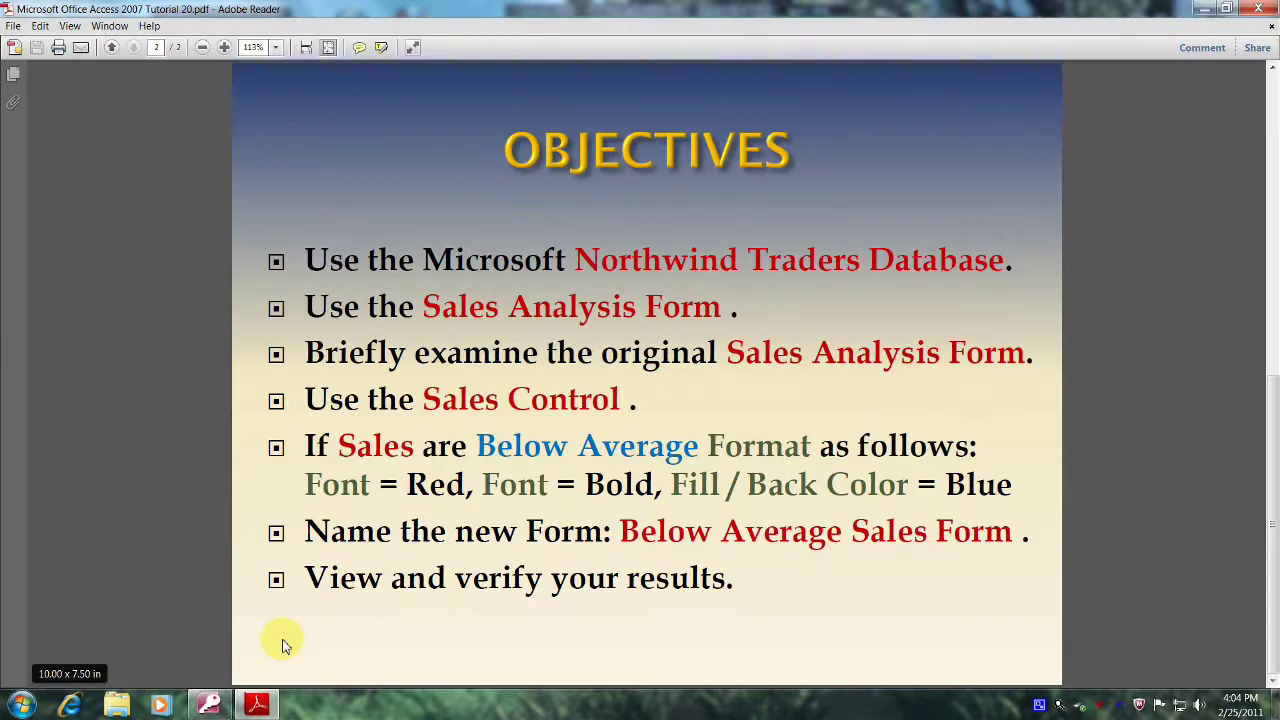
# Step: Switch to Northwind in Access and list the forms down to Sales Analysis Form
pyautogui.click(209, 706)
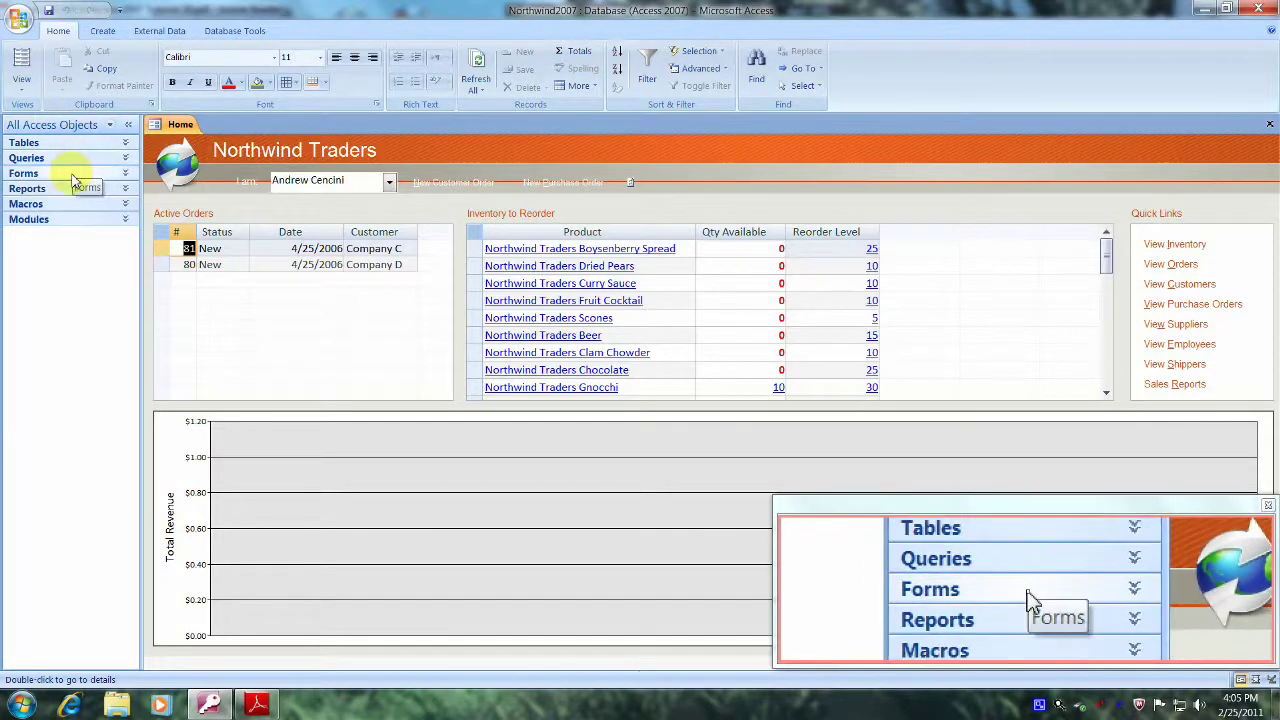
pyautogui.click(72, 174)
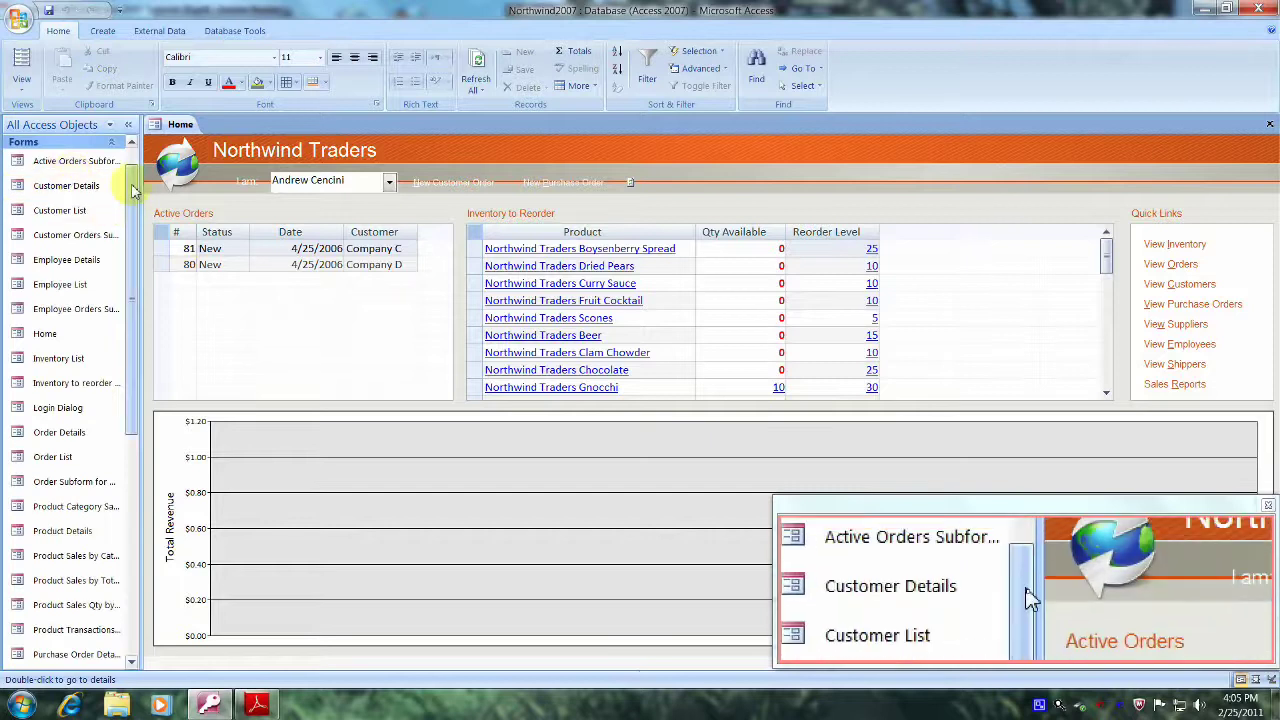
pyautogui.moveTo(132, 190); pyautogui.dragTo(129, 294)
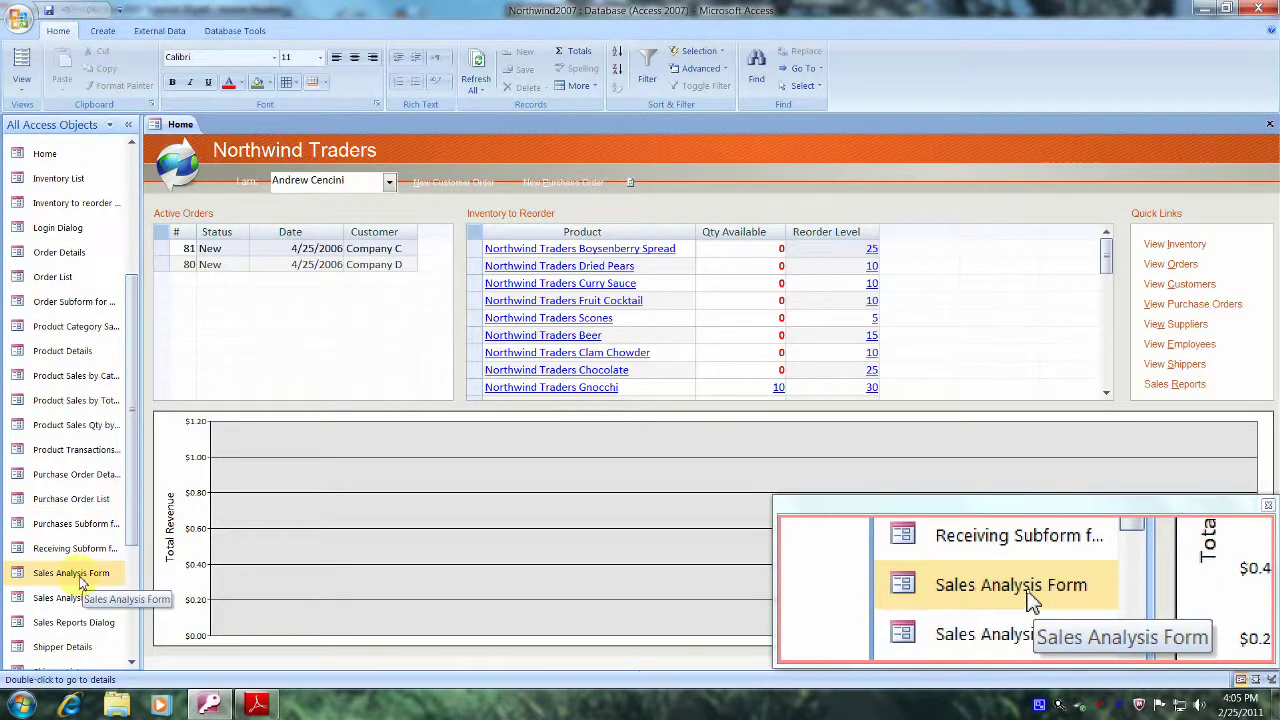
# Step: Open Sales Analysis Form in Form View from the Navigation Pane
pyautogui.doubleClick(80, 578)
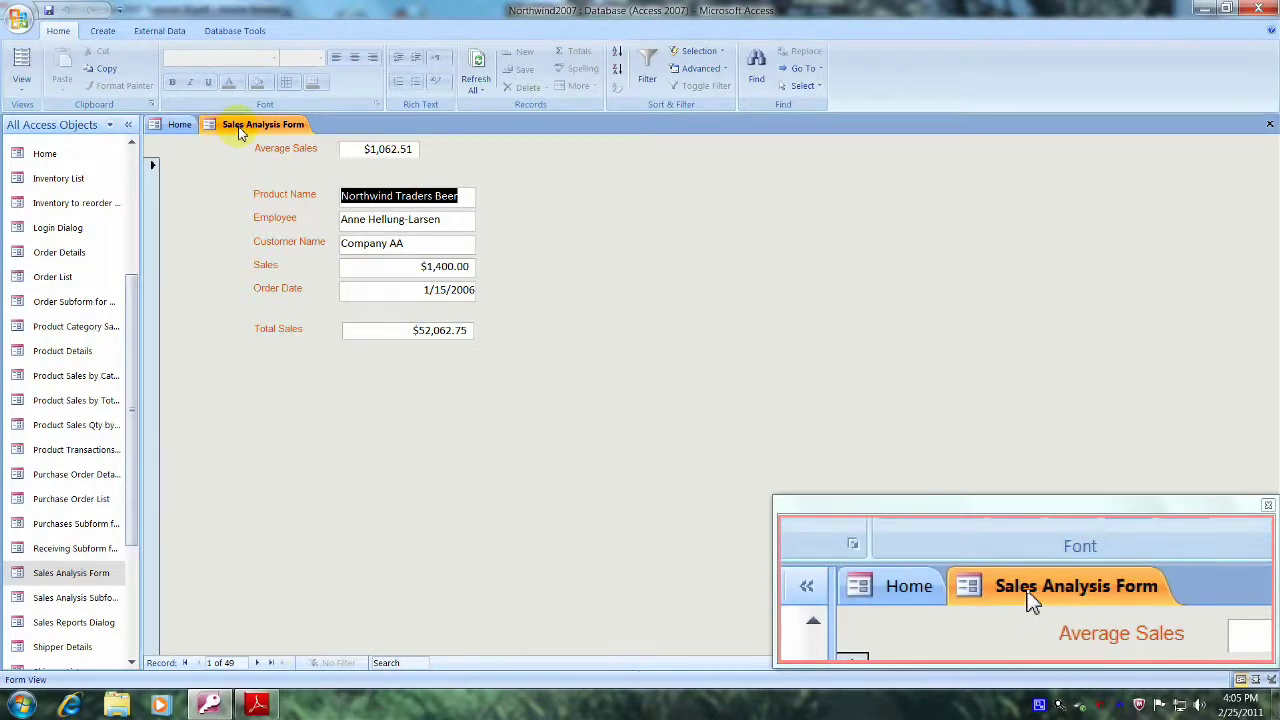
# Step: Switch Sales Analysis Form to Layout View and select the Sales text box
pyautogui.rightClick(240, 133)
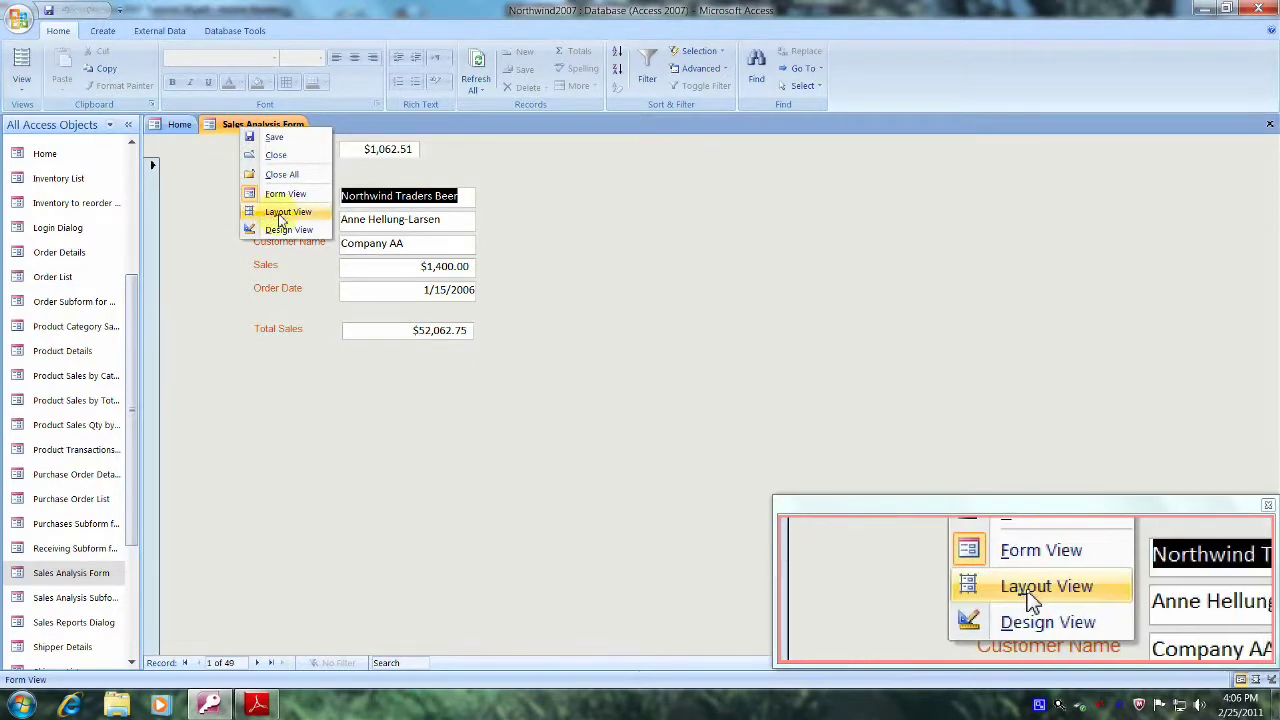
pyautogui.click(281, 216)
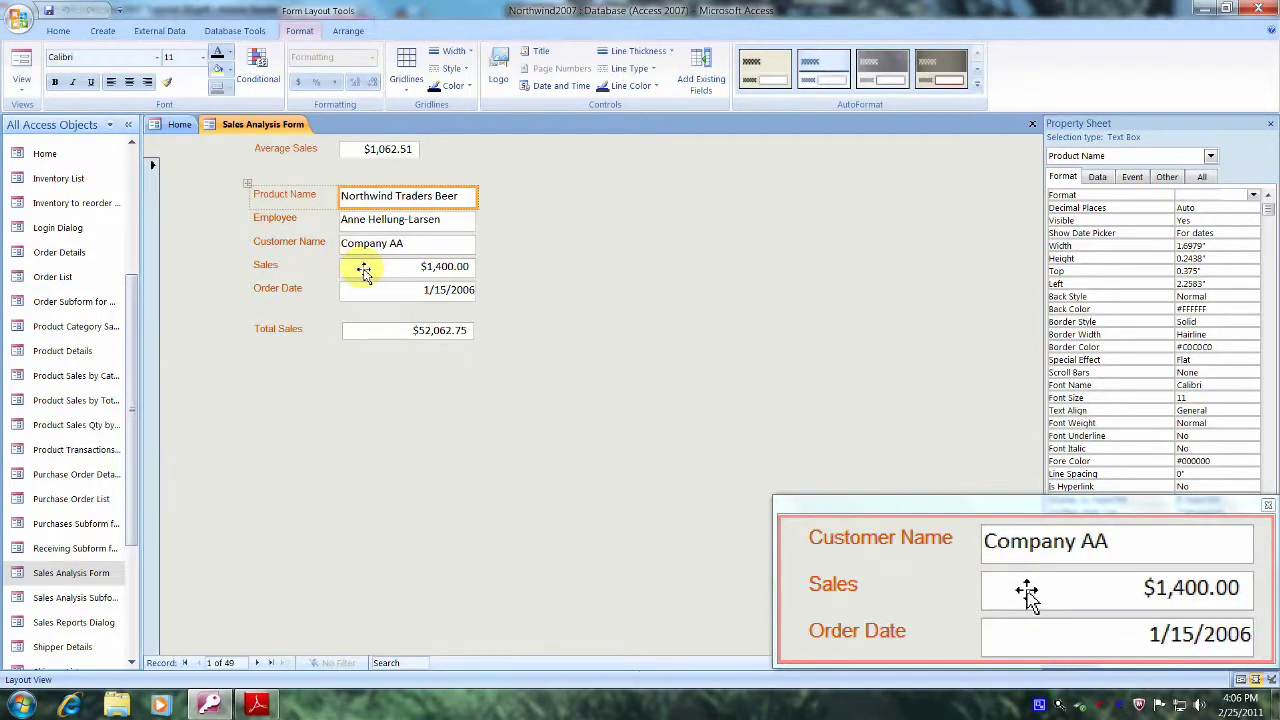
pyautogui.click(364, 272)
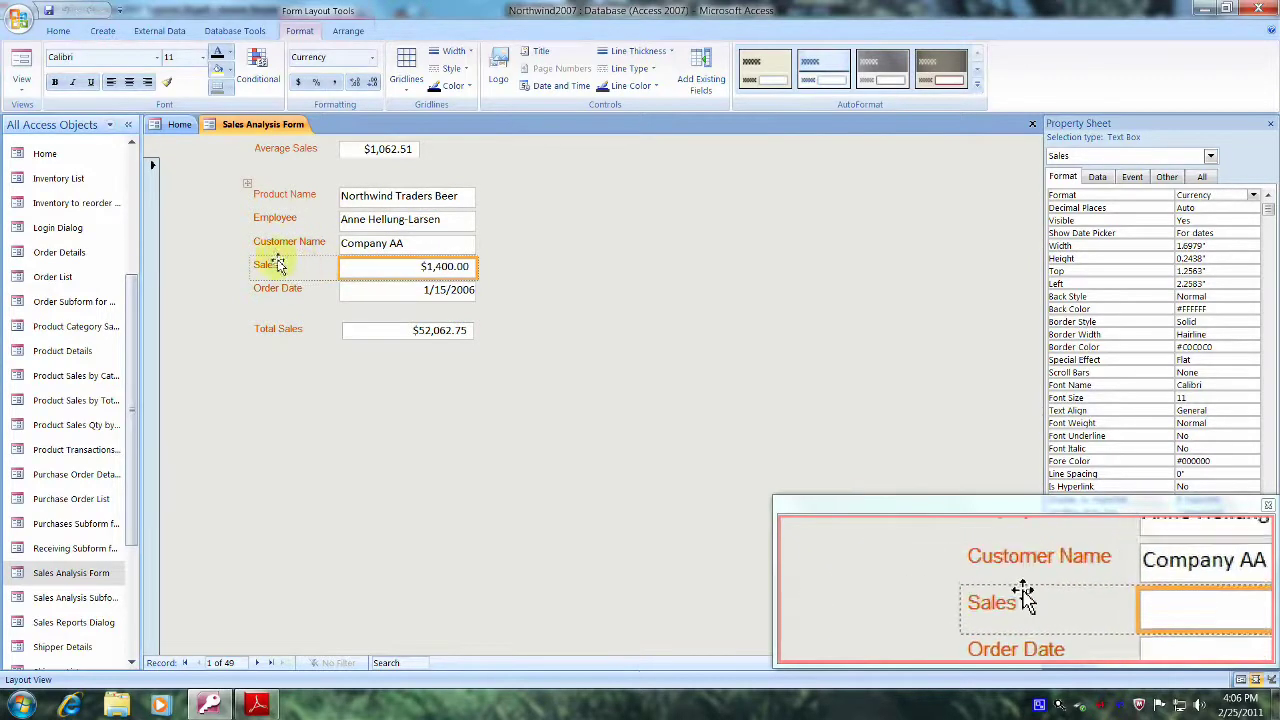
# Step: Add an Expression Is conditional format rule 'Sales < AVG(Sales)' to the Sales control
pyautogui.click(257, 70)
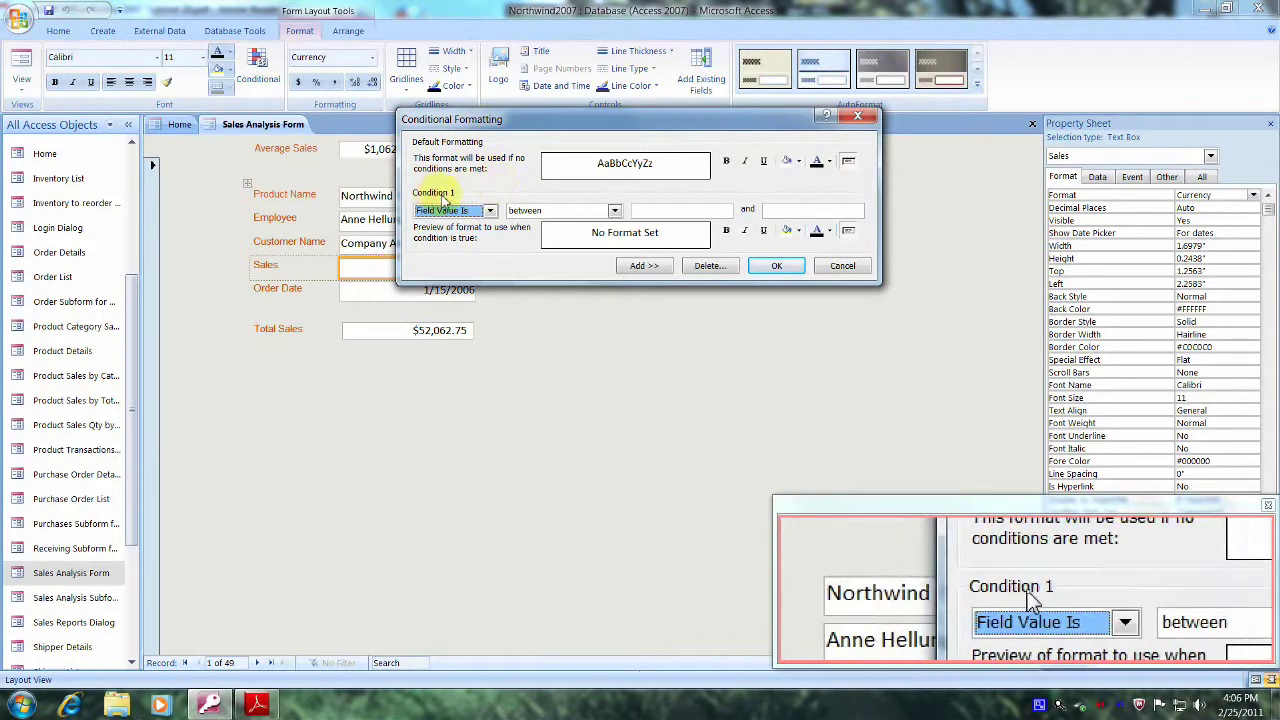
pyautogui.click(491, 211)
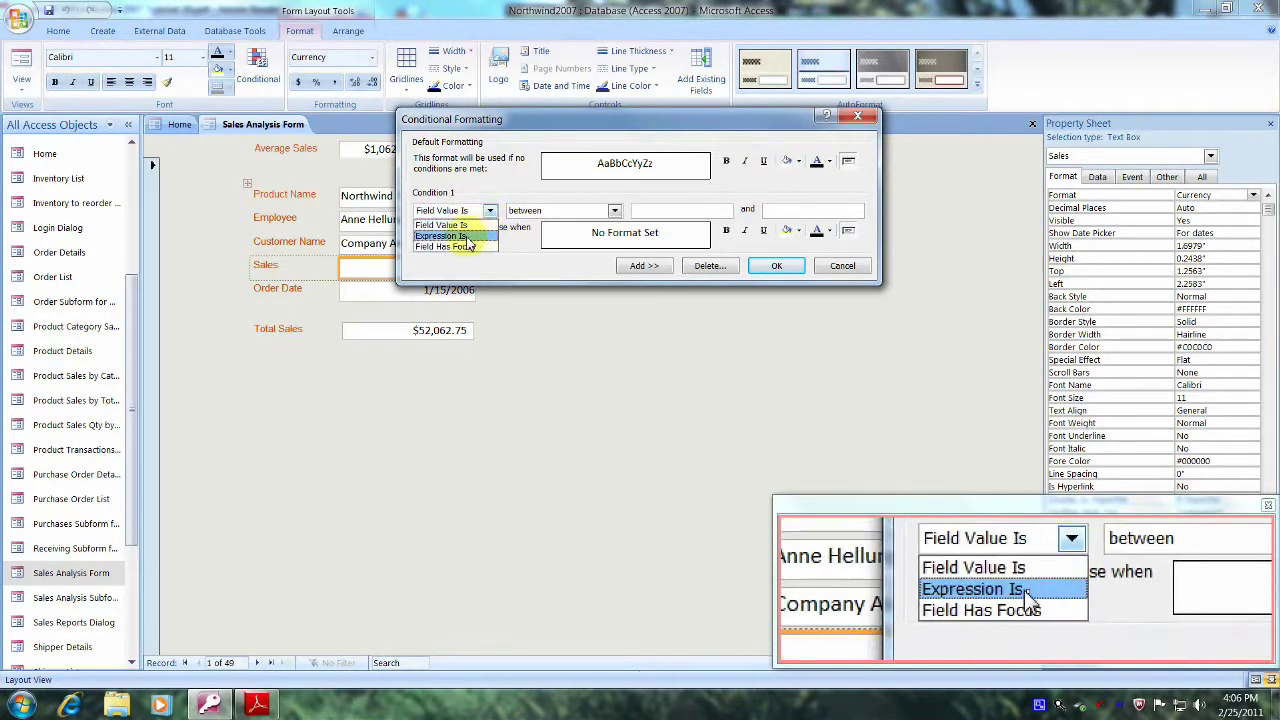
pyautogui.click(467, 240)
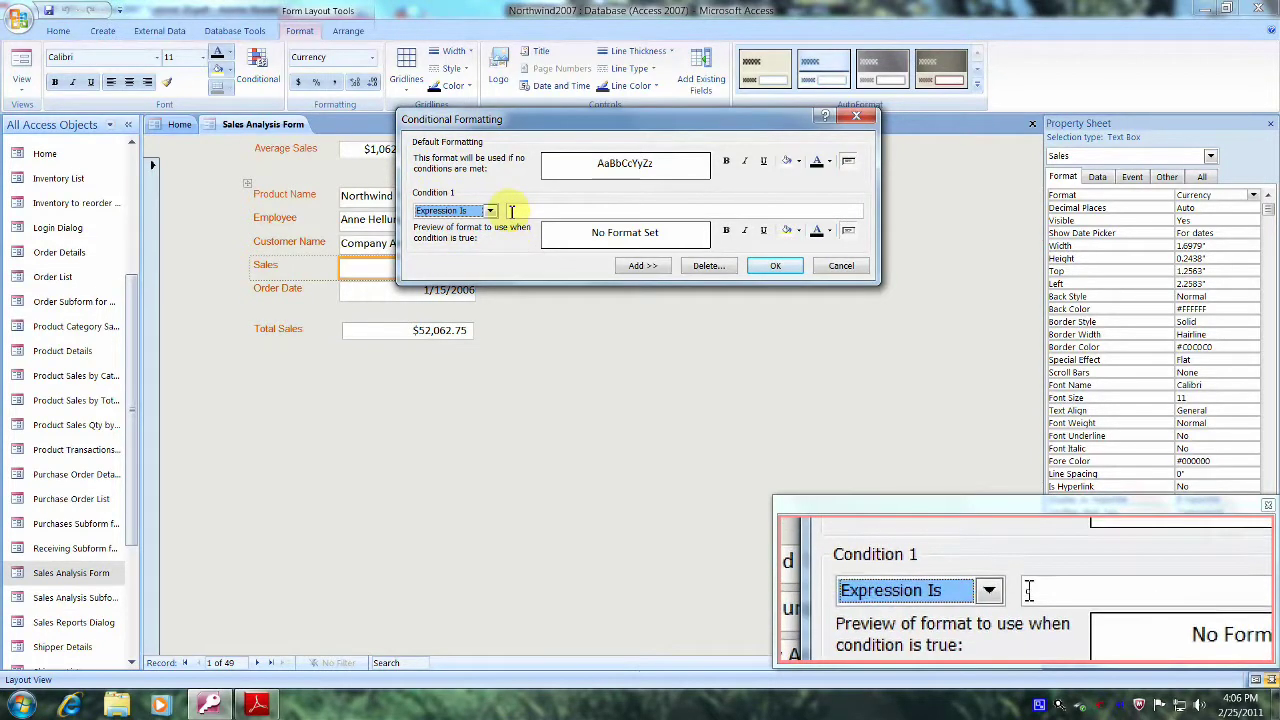
pyautogui.click(511, 211)
pyautogui.write('Sales')
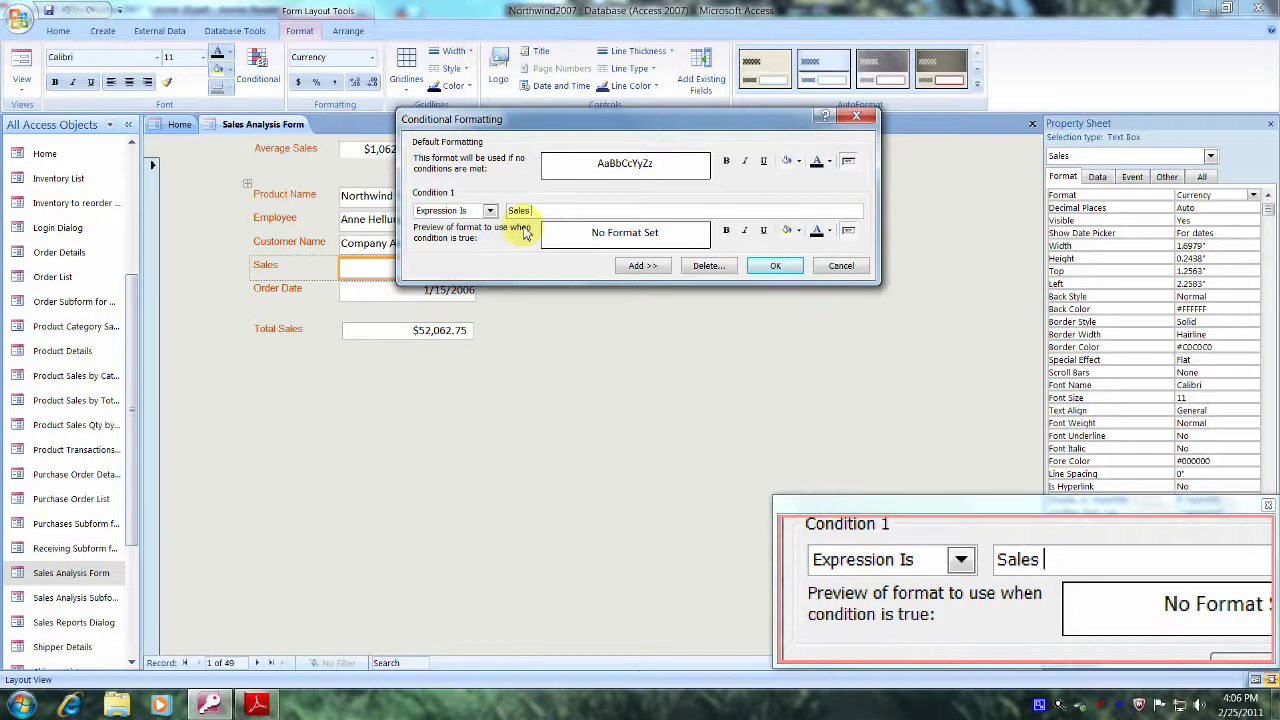
pyautogui.write('< ')
pyautogui.write('AV')
pyautogui.write('G')
pyautogui.write('(')
pyautogui.write('Sale')
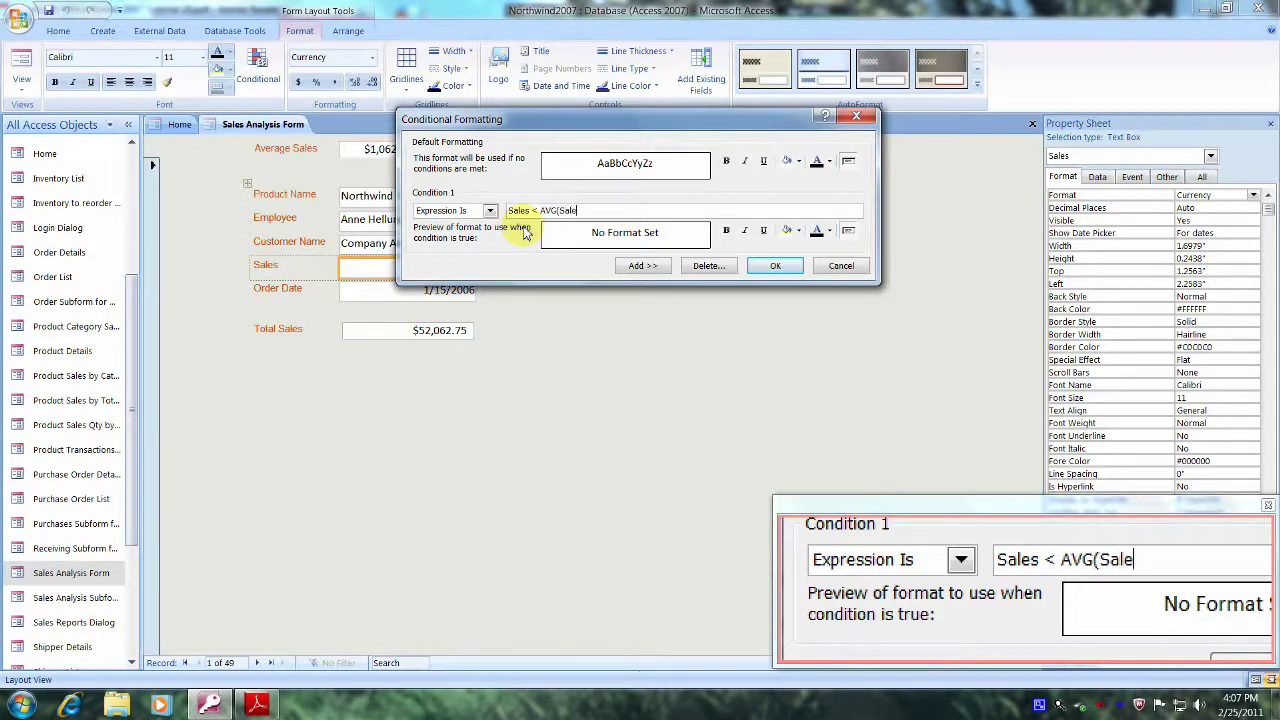
pyautogui.write('s')
pyautogui.write(')')
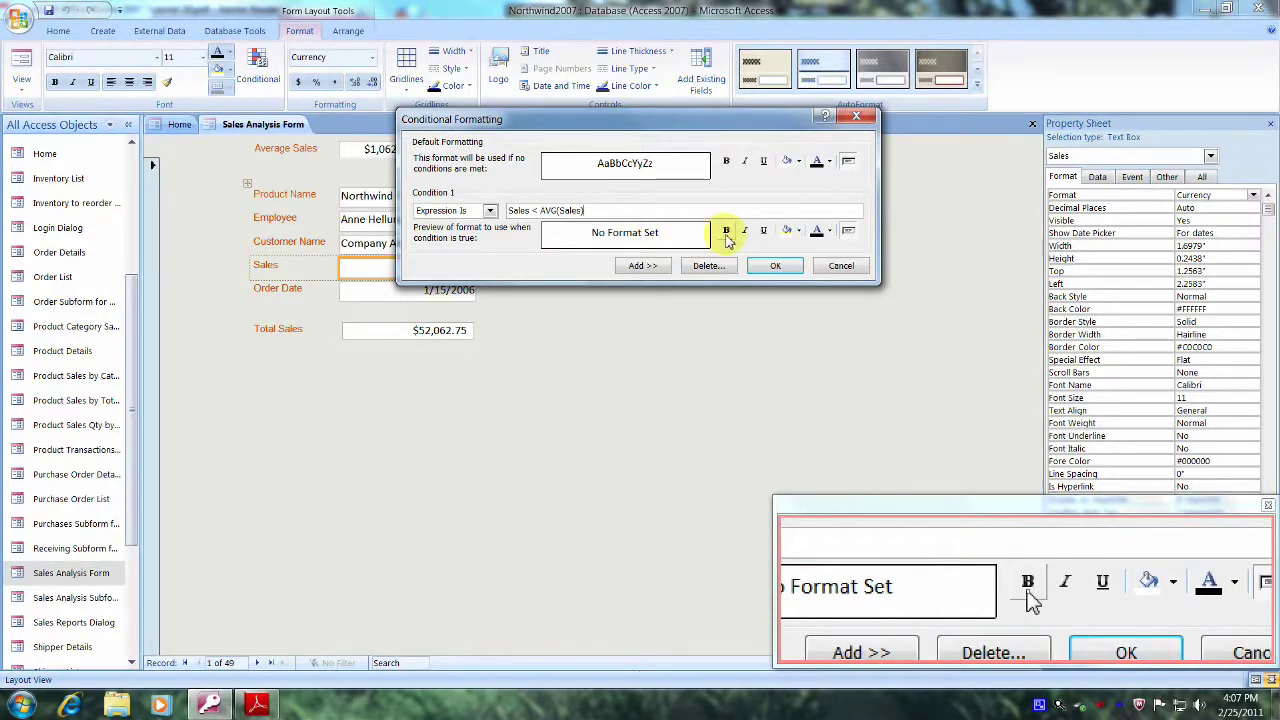
# Step: Format the below-average condition as bold red text on blue fill and apply it
pyautogui.click(727, 235)
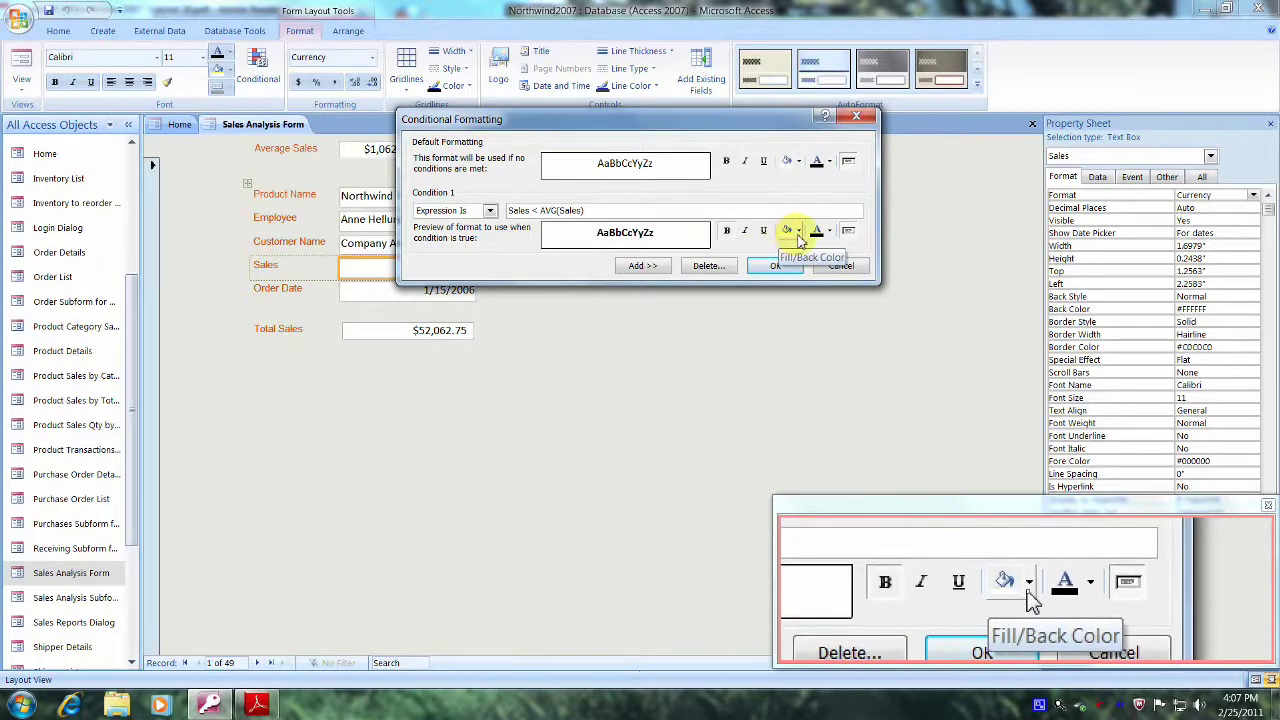
pyautogui.click(799, 232)
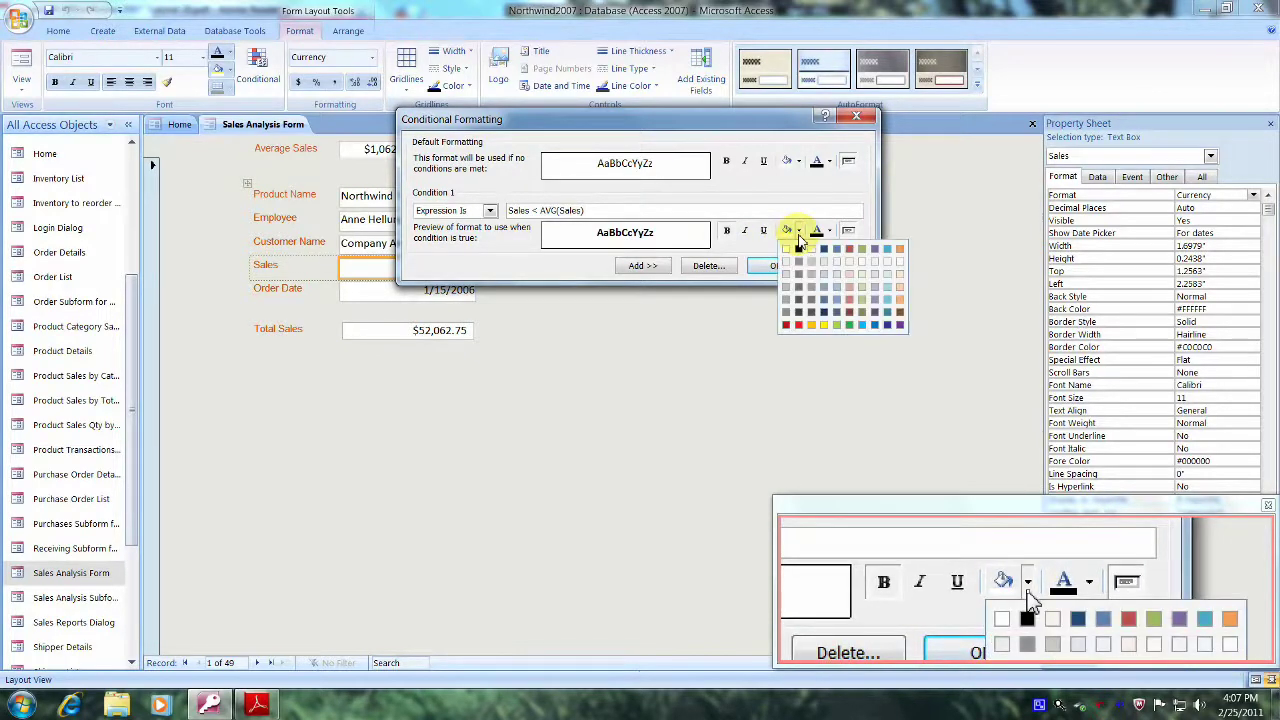
pyautogui.click(862, 326)
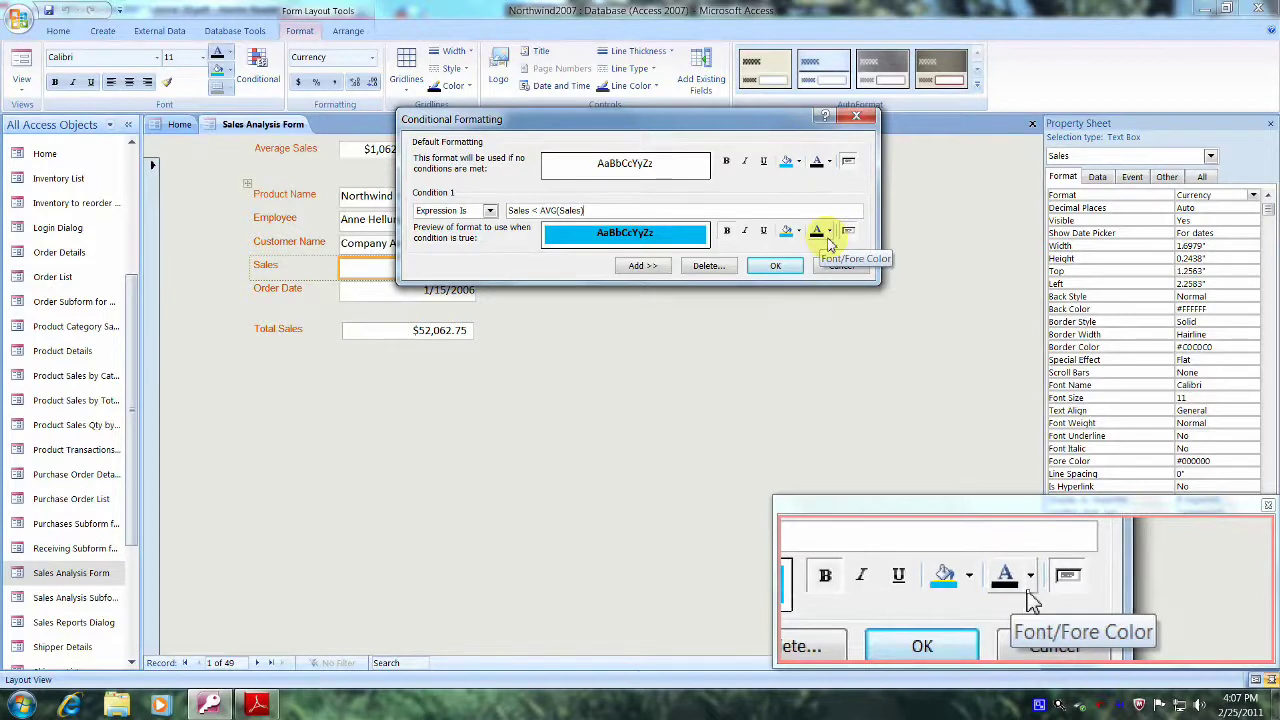
pyautogui.click(829, 236)
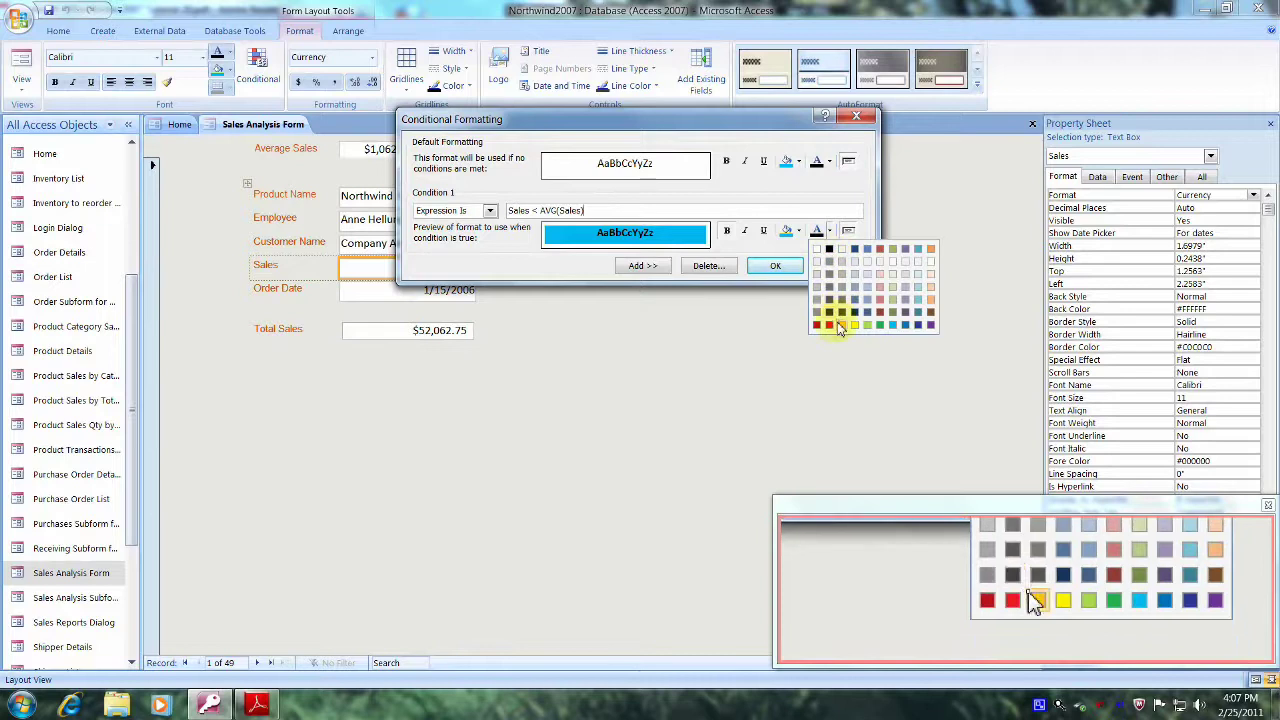
pyautogui.click(829, 326)
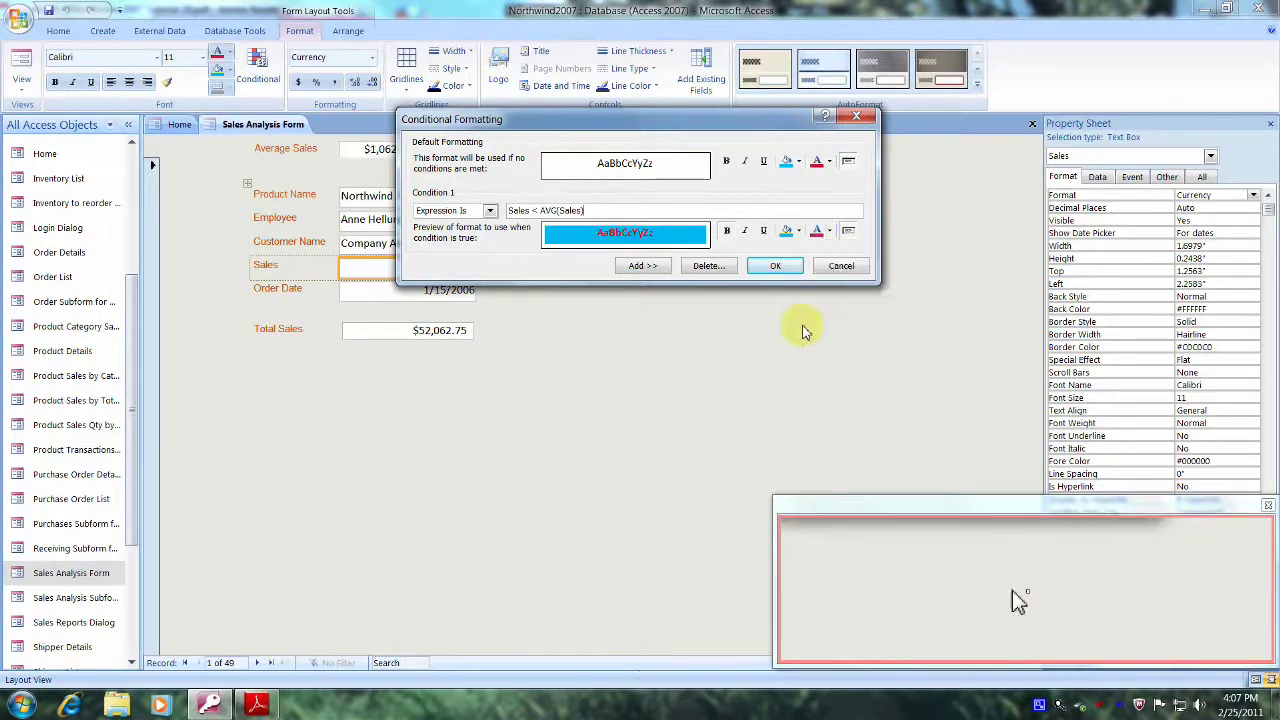
pyautogui.click(777, 266)
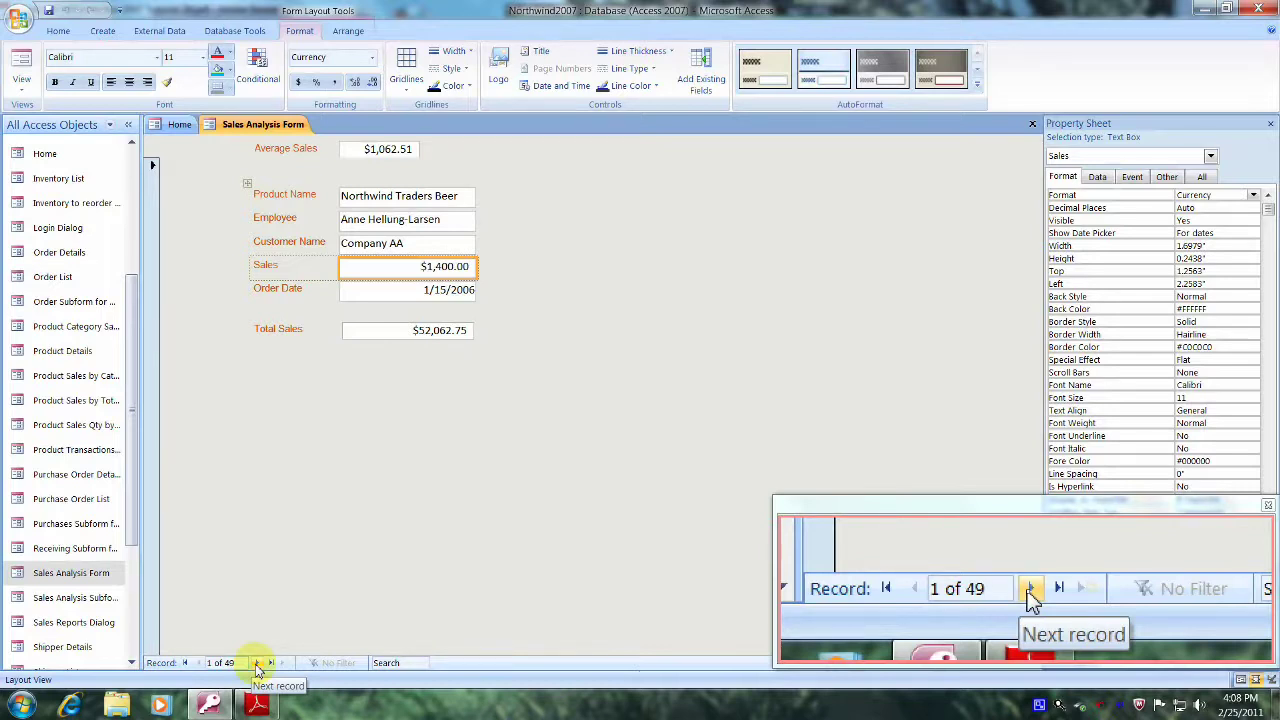
# Step: Step through the records to record 11, checking below-average Sales show red on blue
pyautogui.click(256, 664)
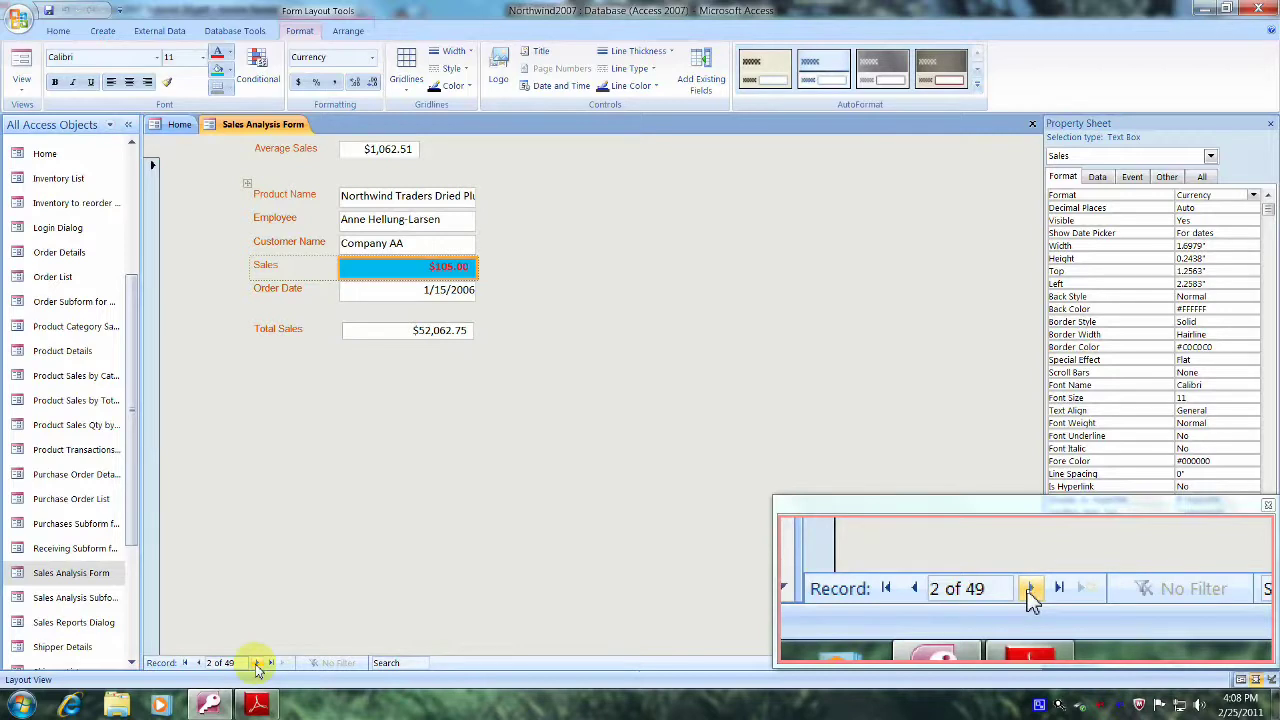
pyautogui.click(256, 664)
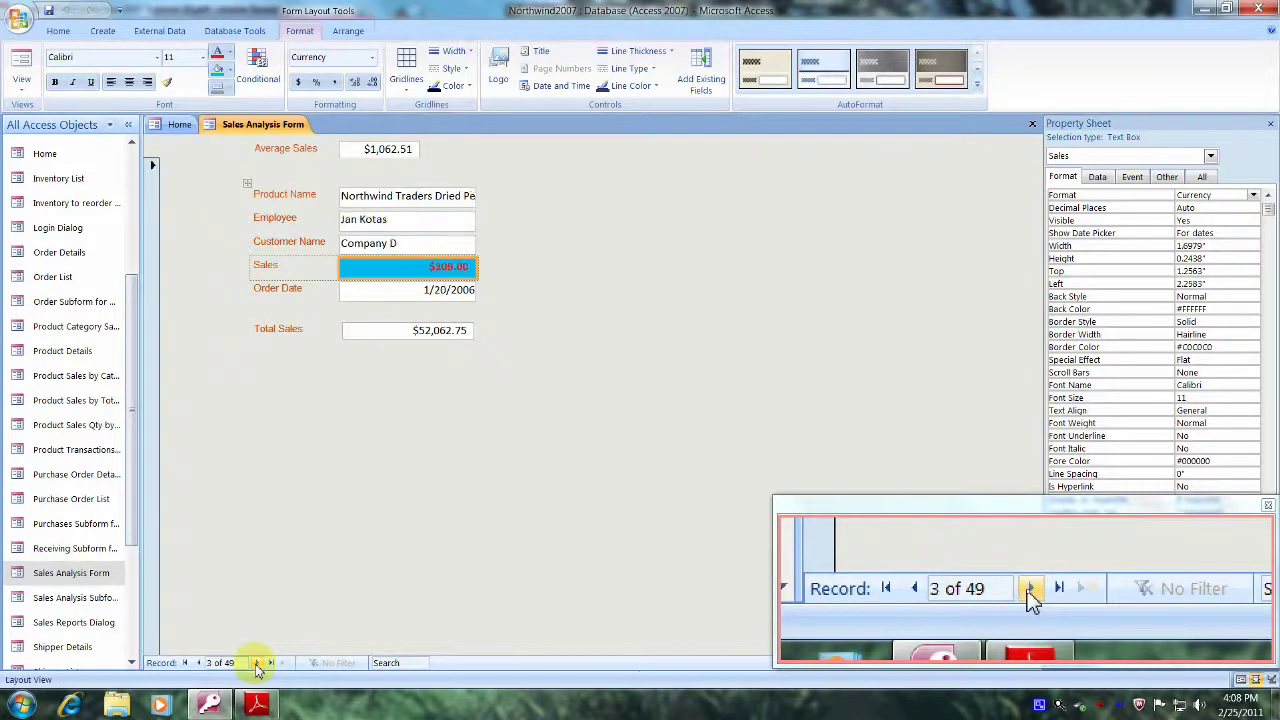
pyautogui.click(256, 664)
pyautogui.click(257, 664)
pyautogui.click(257, 664)
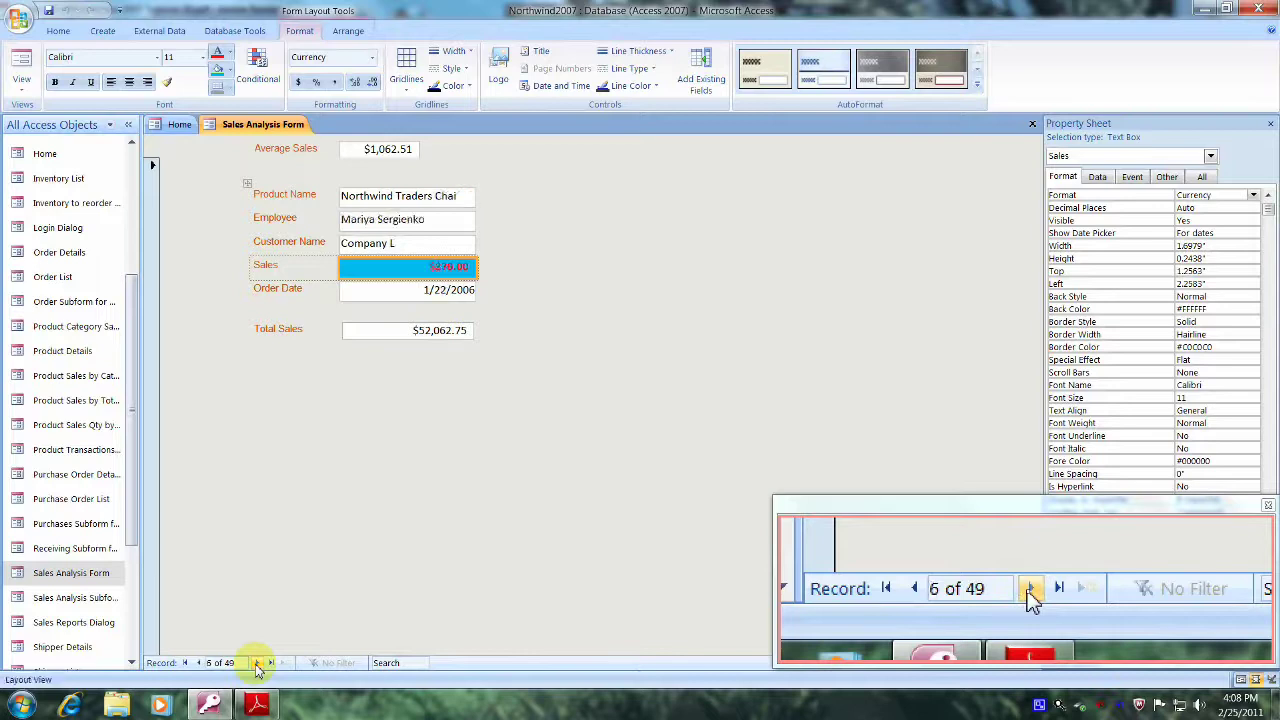
pyautogui.click(257, 664)
pyautogui.click(257, 664)
pyautogui.click(257, 664)
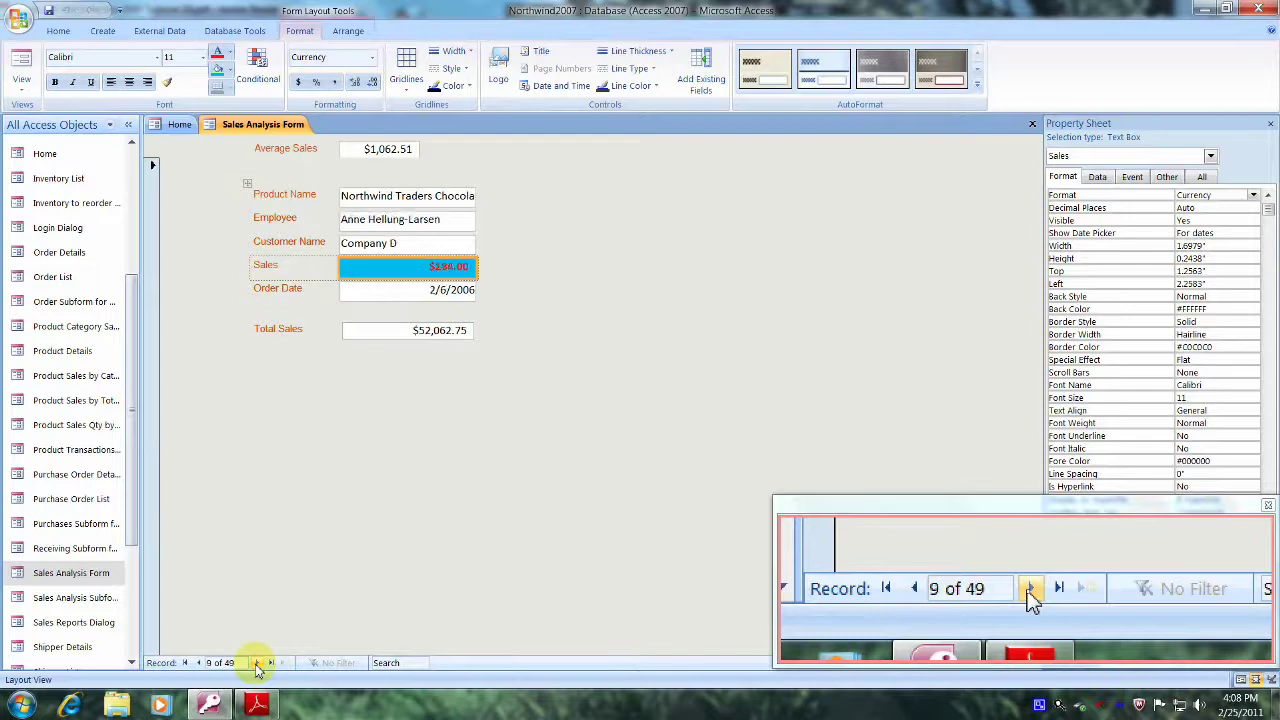
pyautogui.click(257, 664)
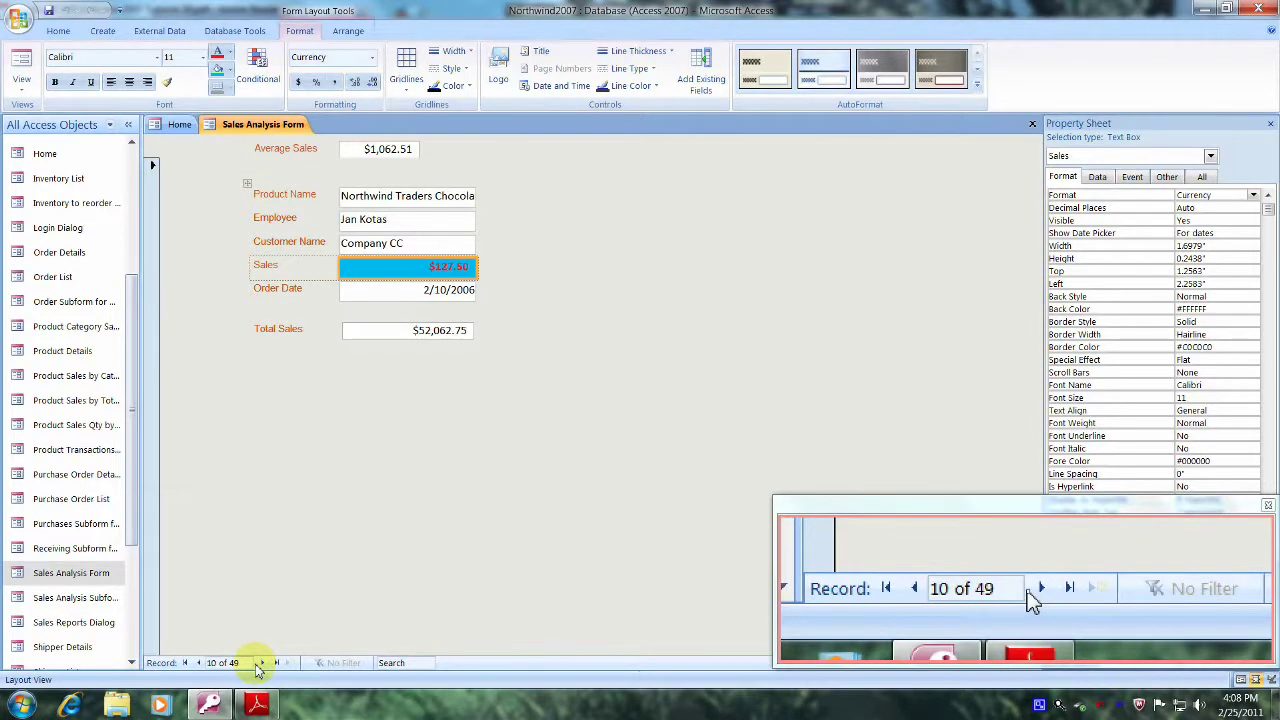
pyautogui.click(260, 664)
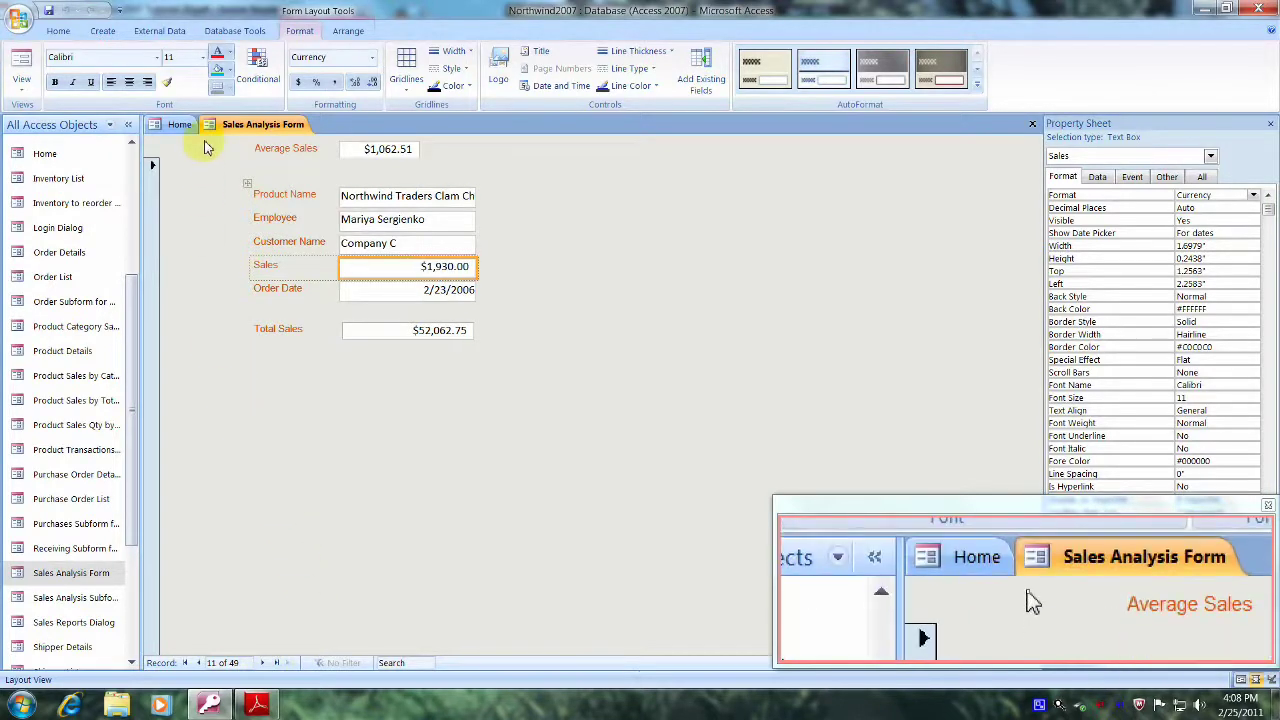
# Step: Close Sales Analysis Form, saving its design changes
pyautogui.rightClick(267, 131)
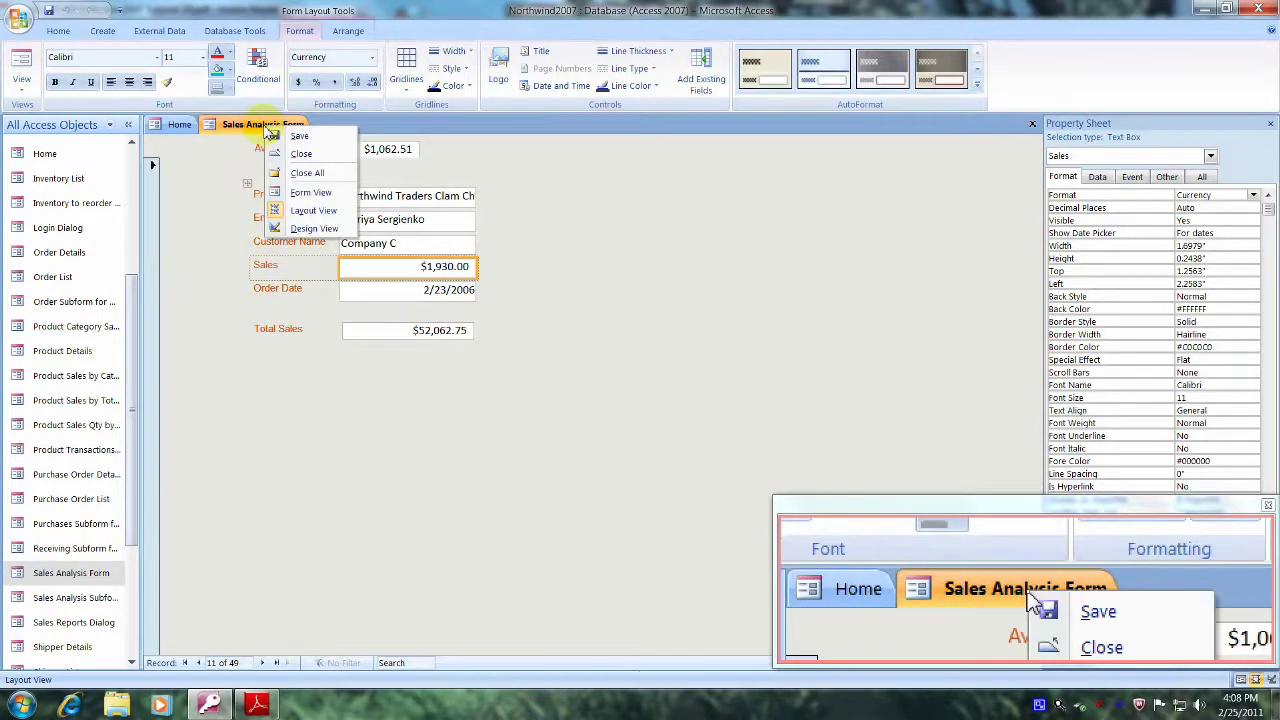
pyautogui.click(301, 155)
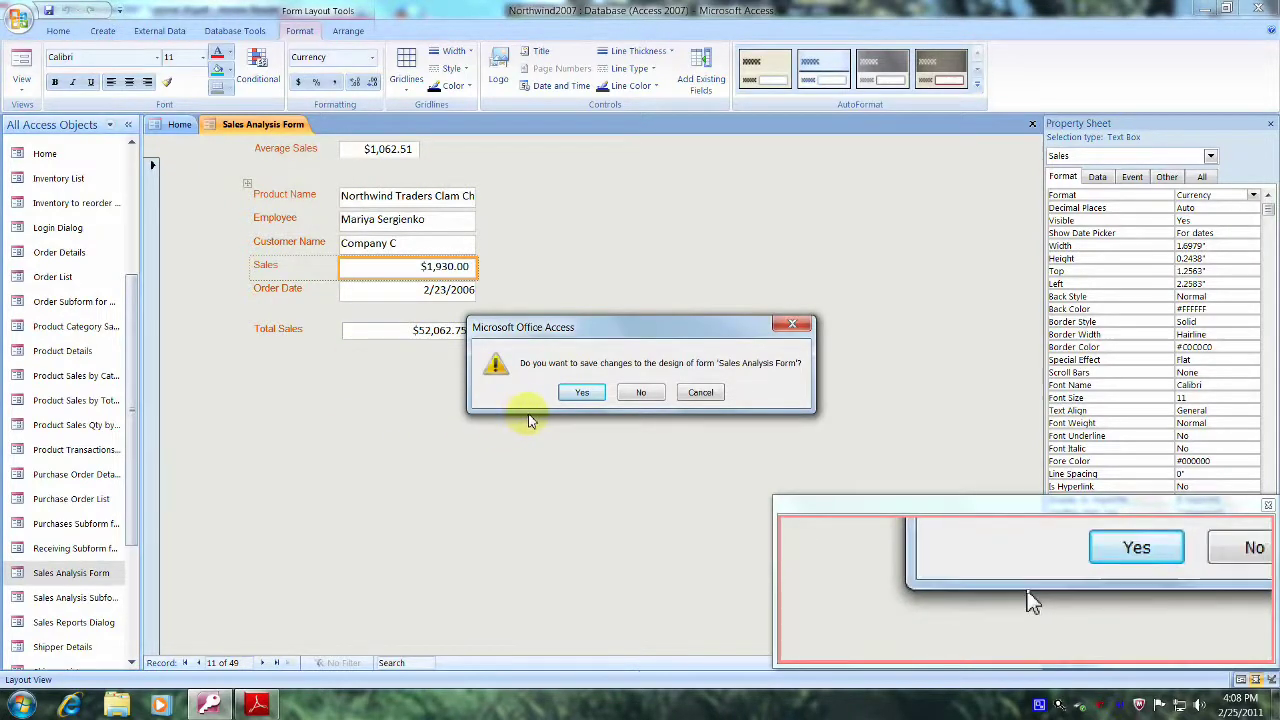
pyautogui.click(585, 394)
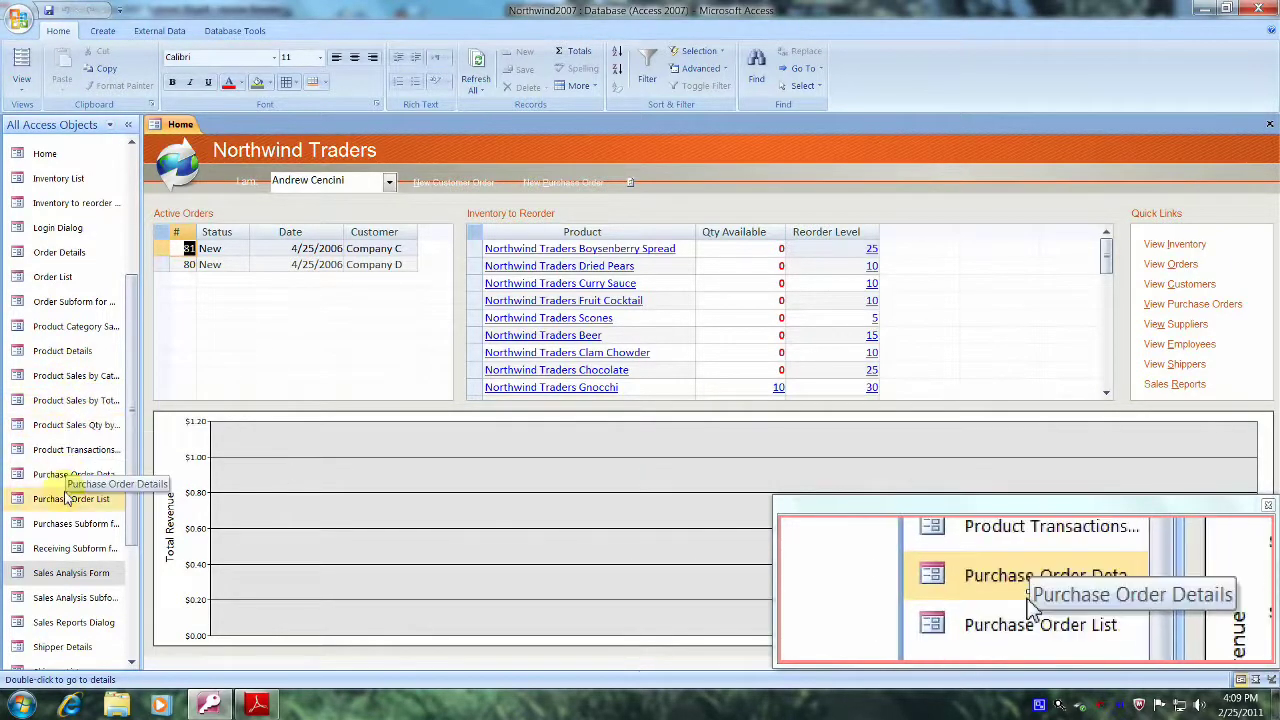
# Step: Rename Sales Analysis Form to Below Average Sales Form in the Navigation Pane
pyautogui.rightClick(64, 578)
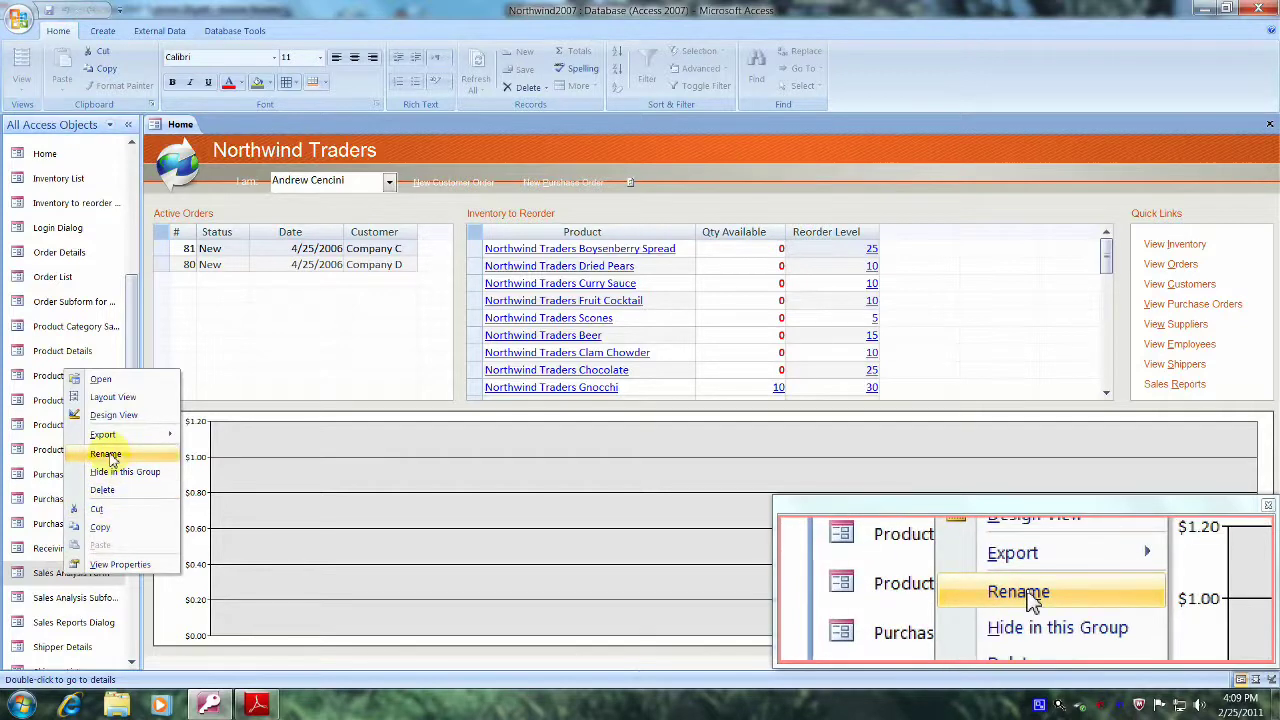
pyautogui.click(106, 455)
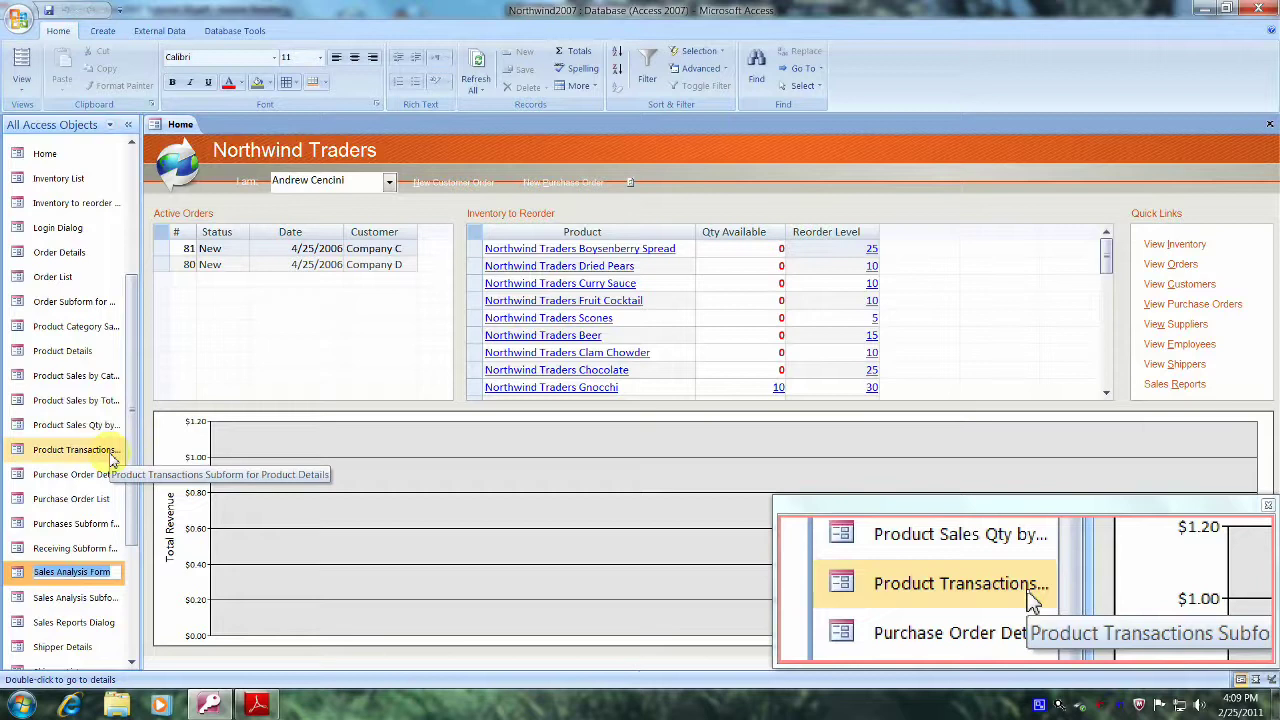
pyautogui.write('Sa')
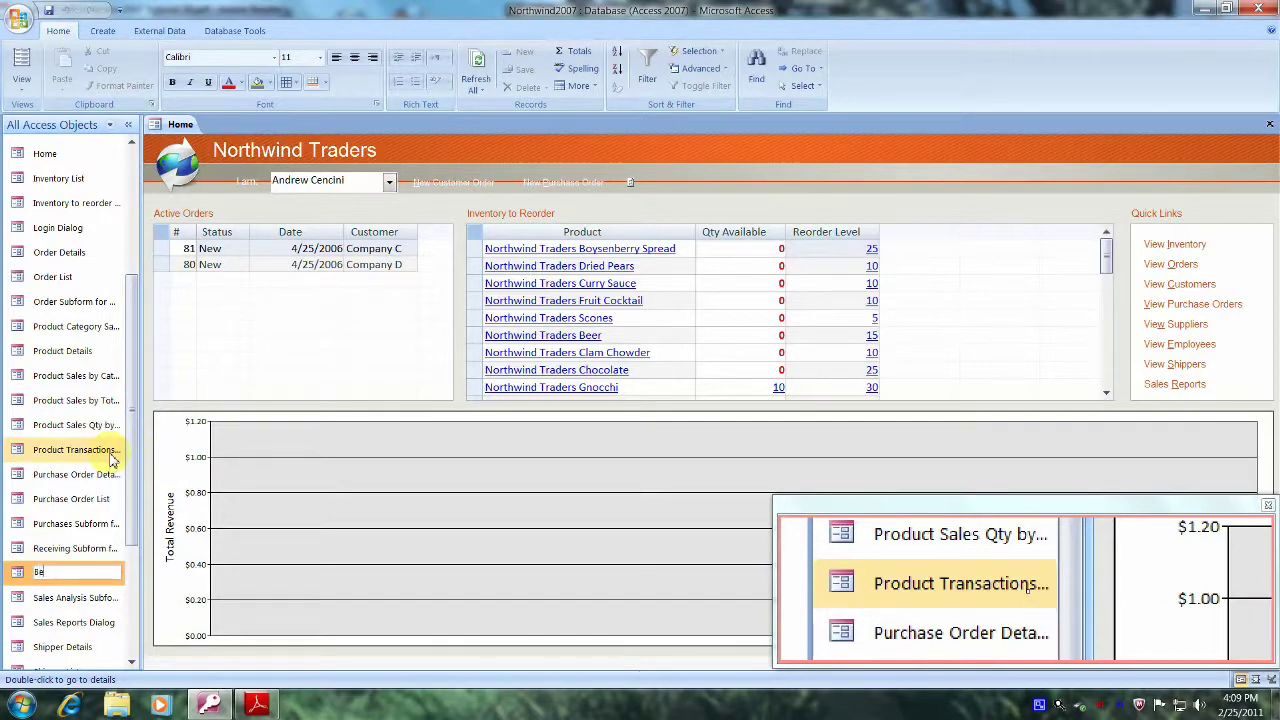
pyautogui.write('w')
pyautogui.write('era')
pyautogui.write('F')
pyautogui.write('orm')
pyautogui.press('Return')
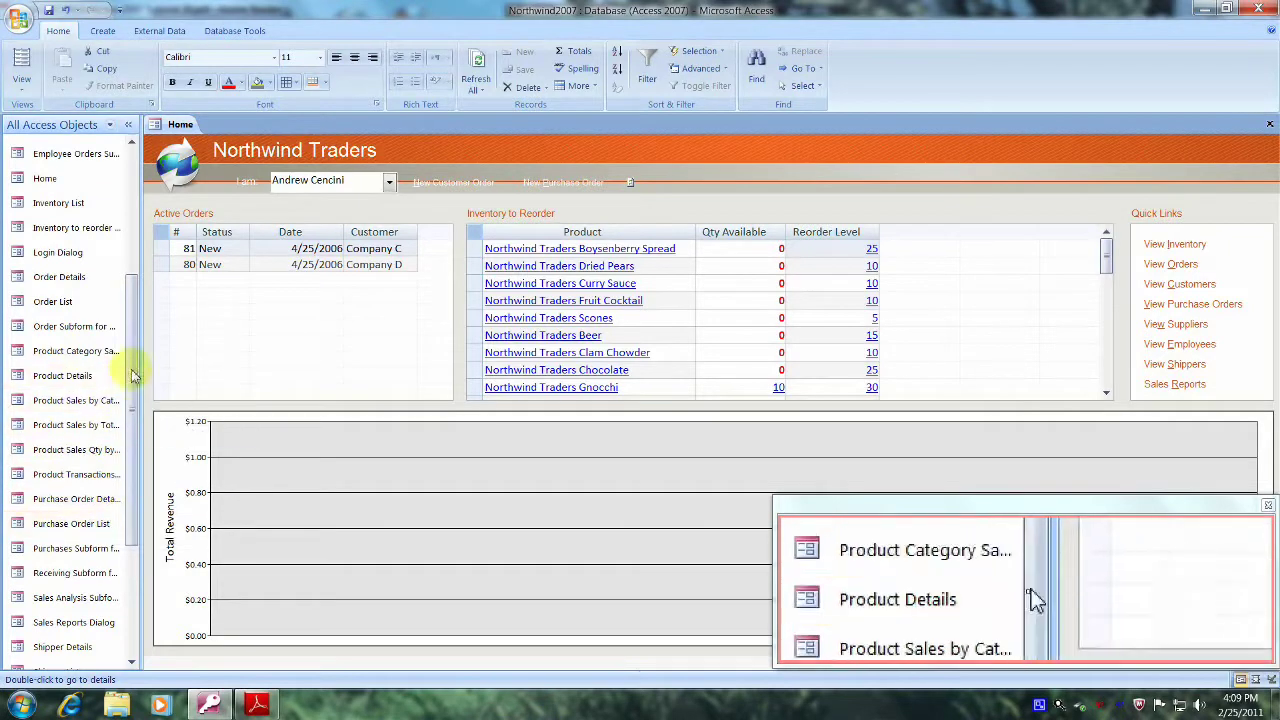
pyautogui.moveTo(133, 366); pyautogui.dragTo(105, 225)
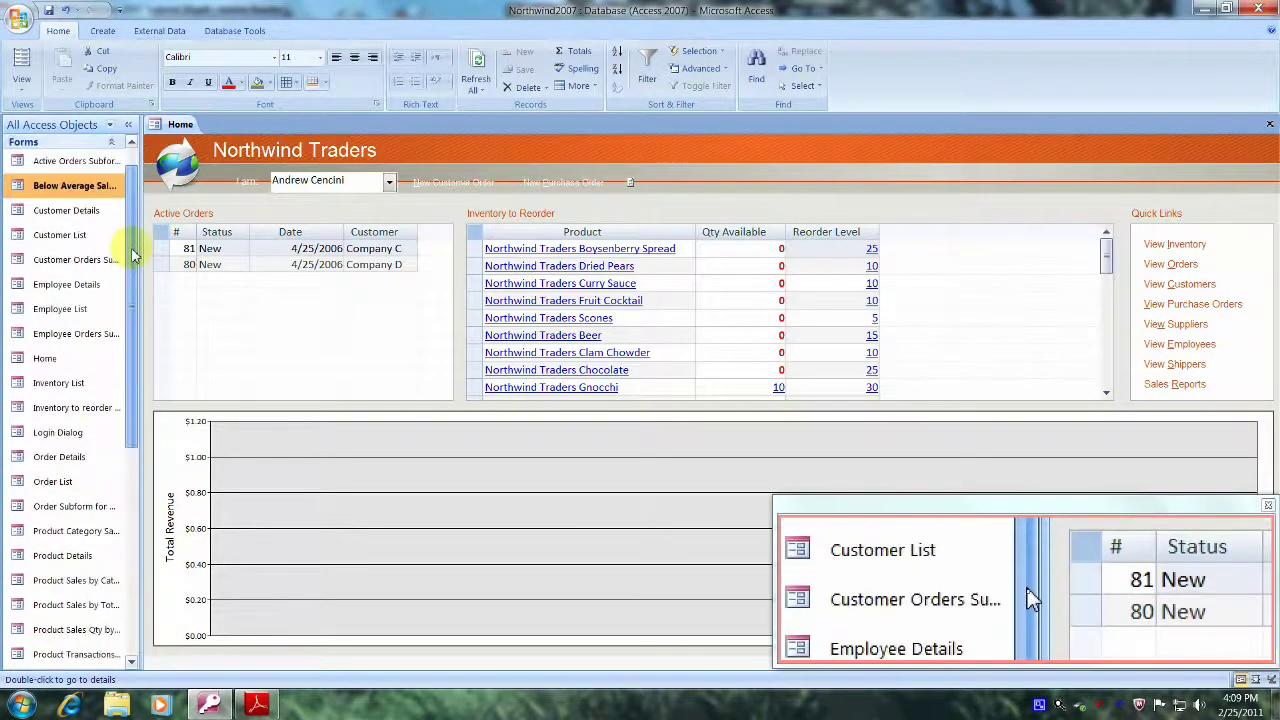